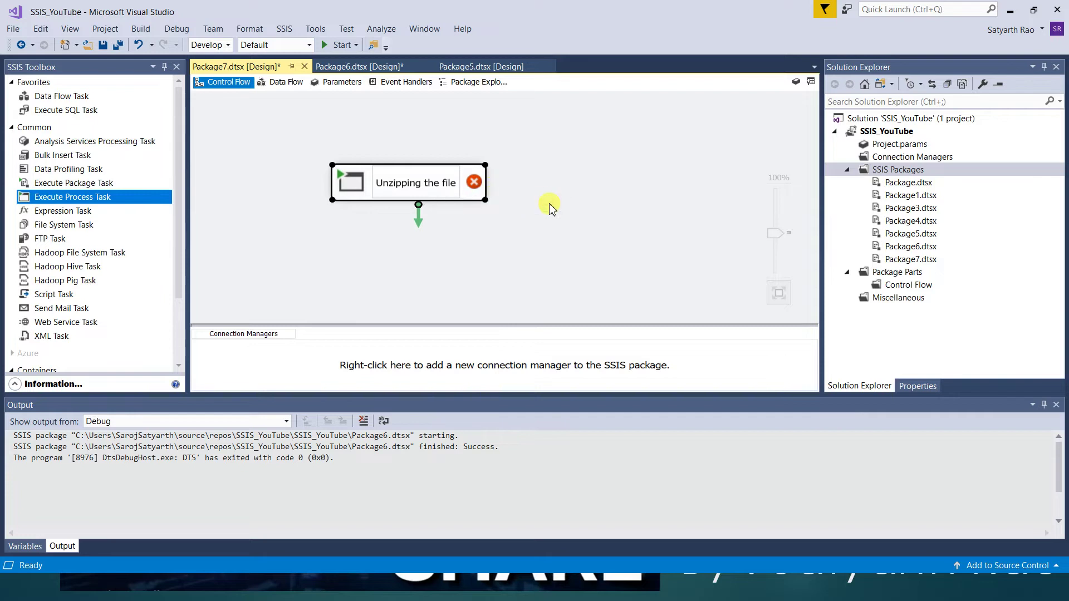
Step: Move the "Unzipping the file" task slightly higher on the control flow canvas and open its editor
{"action": "left_click", "coordinate": [417, 190]}
{"action": "left_click_drag", "start_coordinate": [416, 190], "coordinate": [432, 161]}
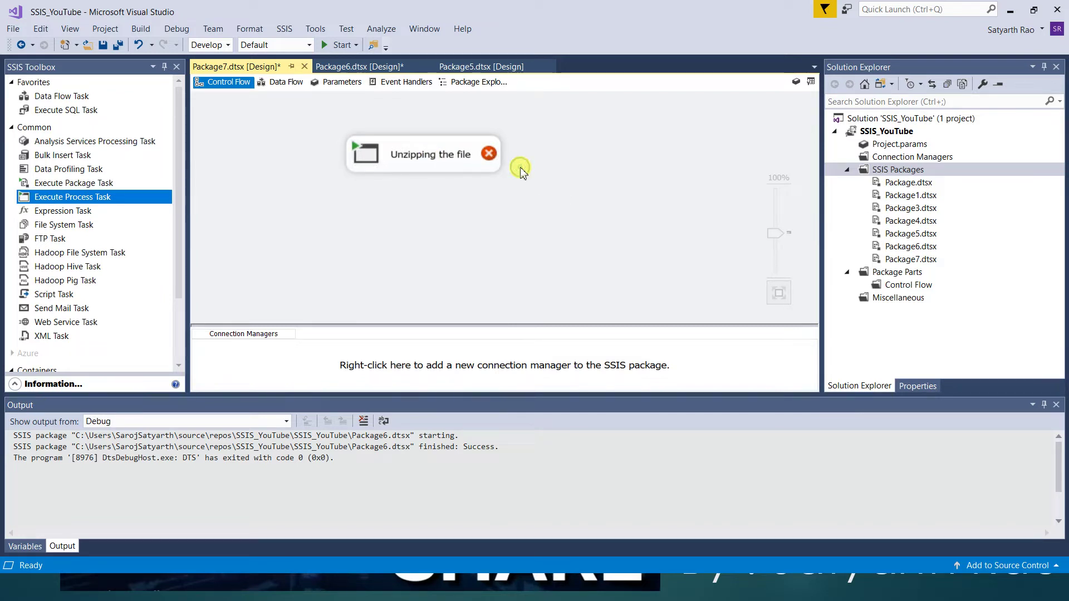
{"action": "left_click", "coordinate": [418, 158]}
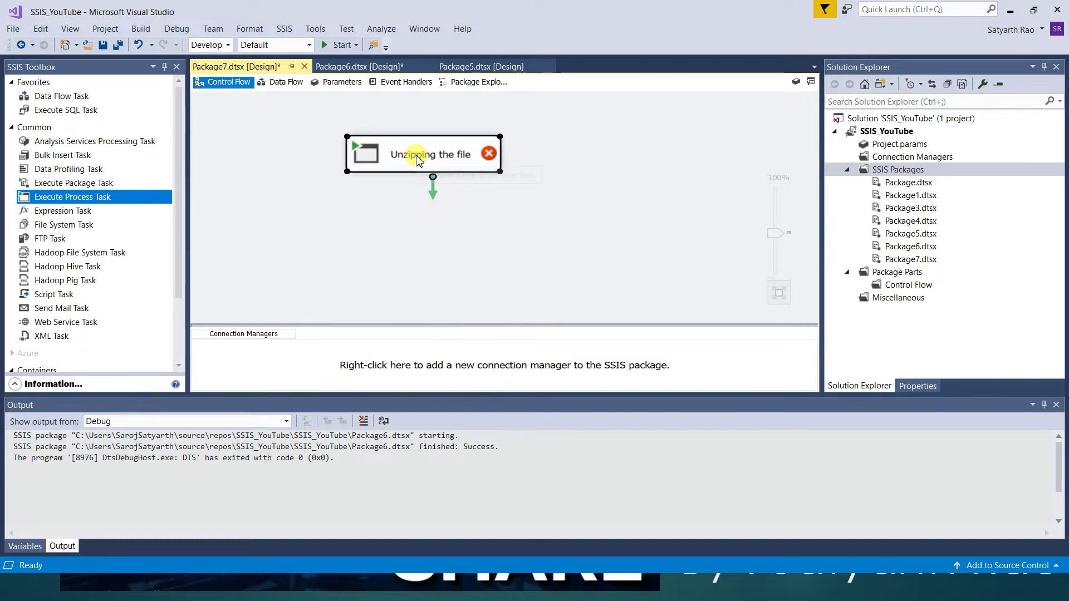
{"action": "double_click", "coordinate": [420, 159]}
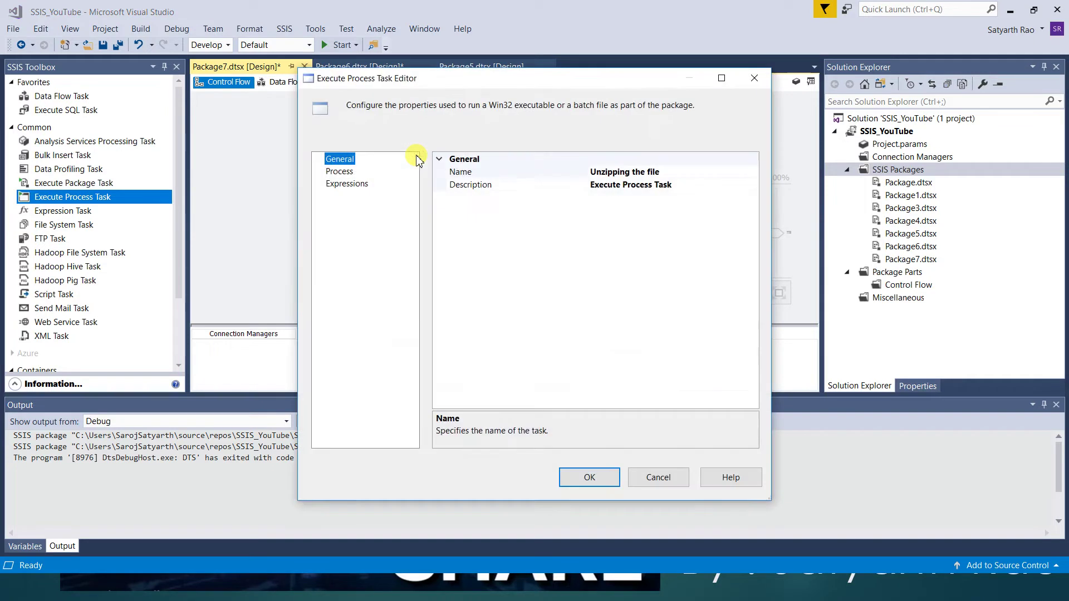
Step: Set the process executable to 7z.exe from C:\Program Files\7-Zip
{"action": "left_click", "coordinate": [341, 172]}
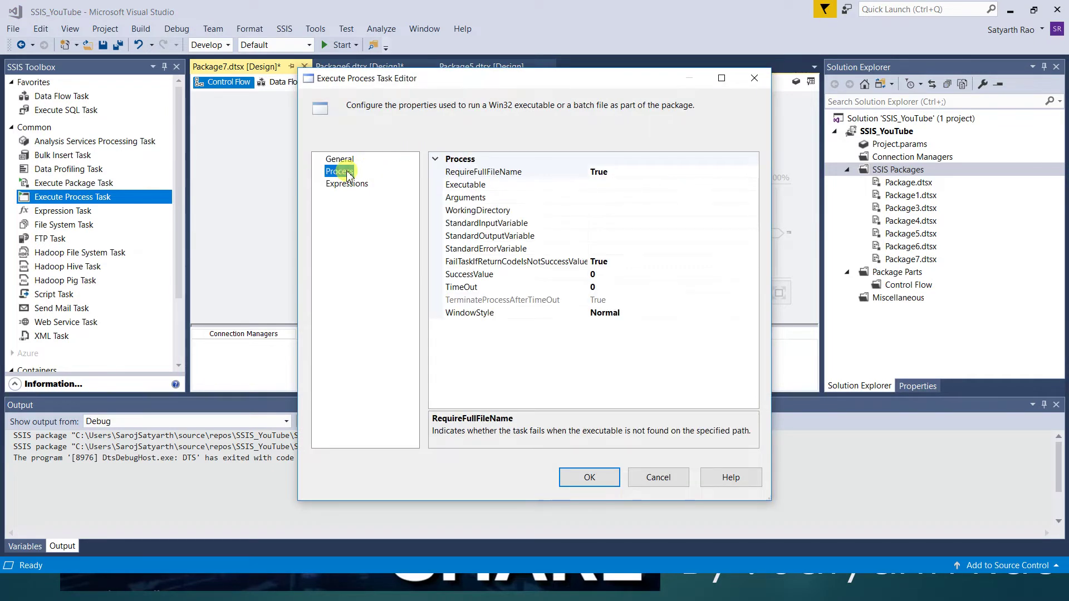
{"action": "left_click", "coordinate": [612, 186]}
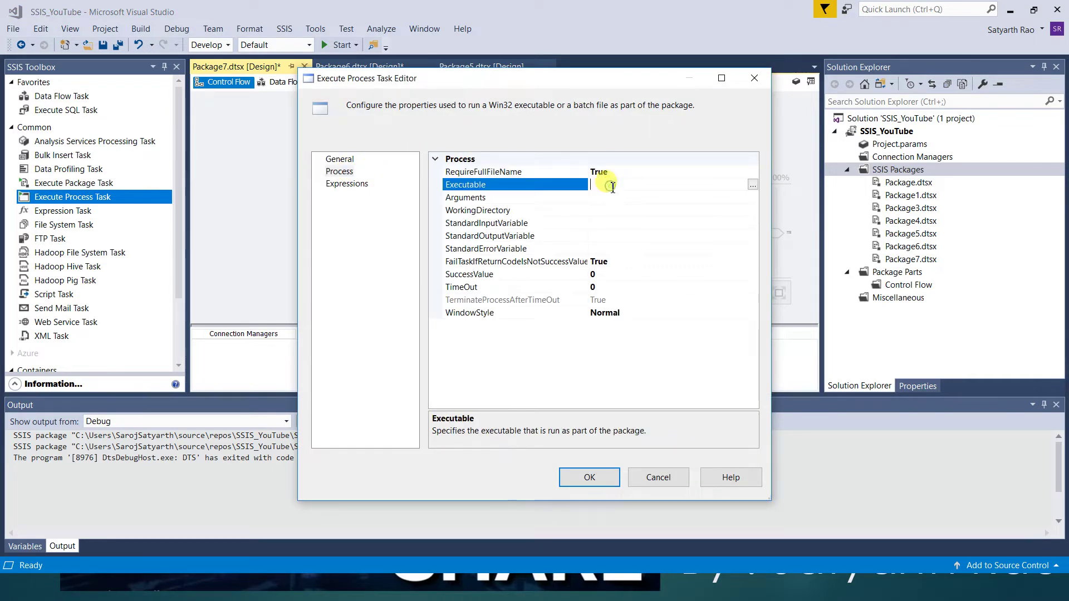
{"action": "left_click", "coordinate": [752, 184]}
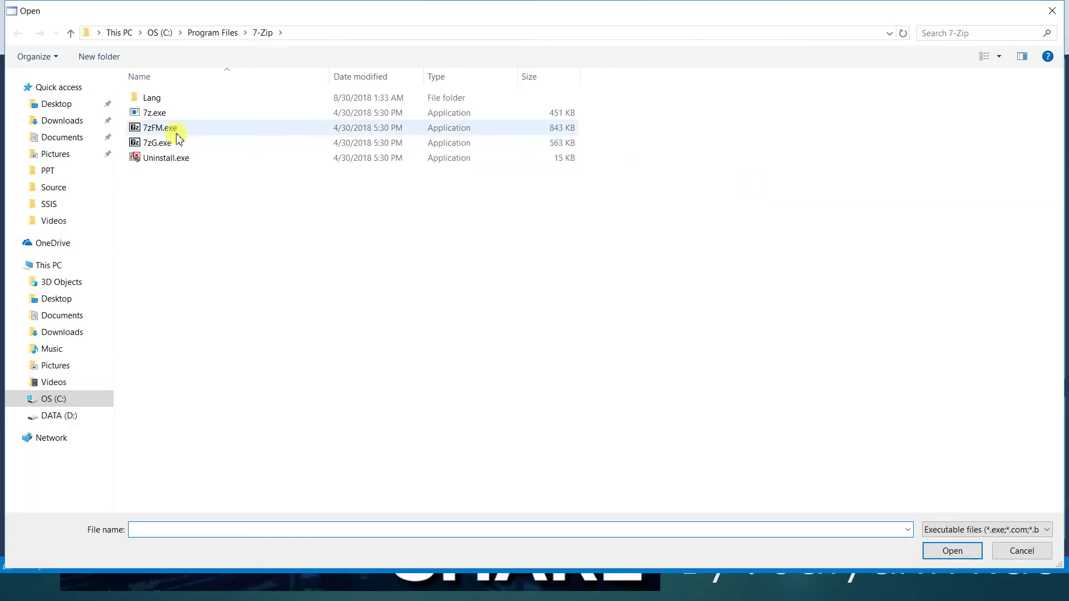
{"action": "left_click", "coordinate": [162, 112]}
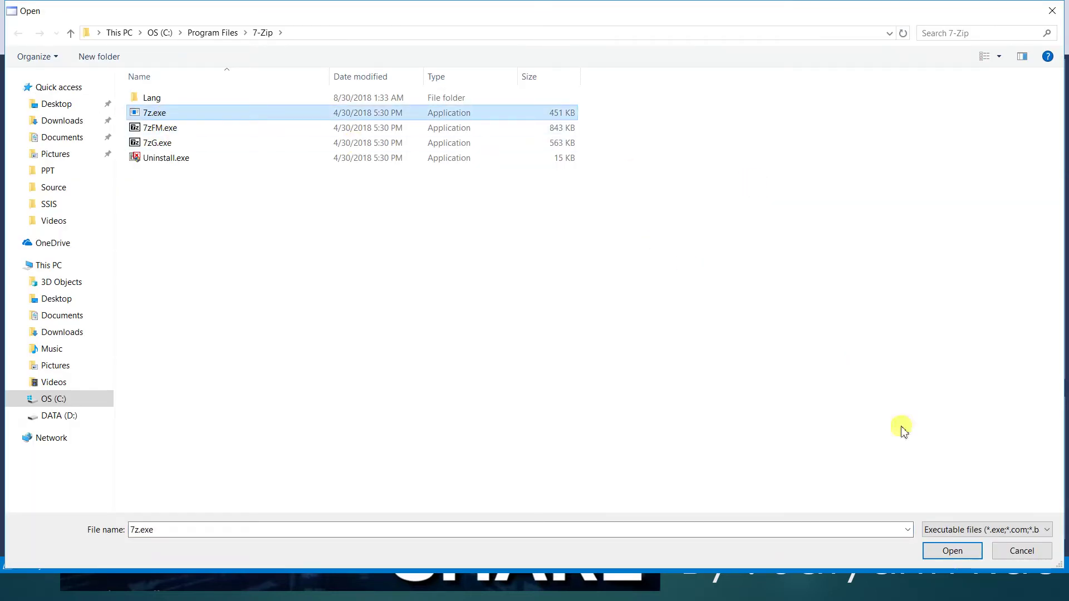
{"action": "left_click", "coordinate": [951, 550]}
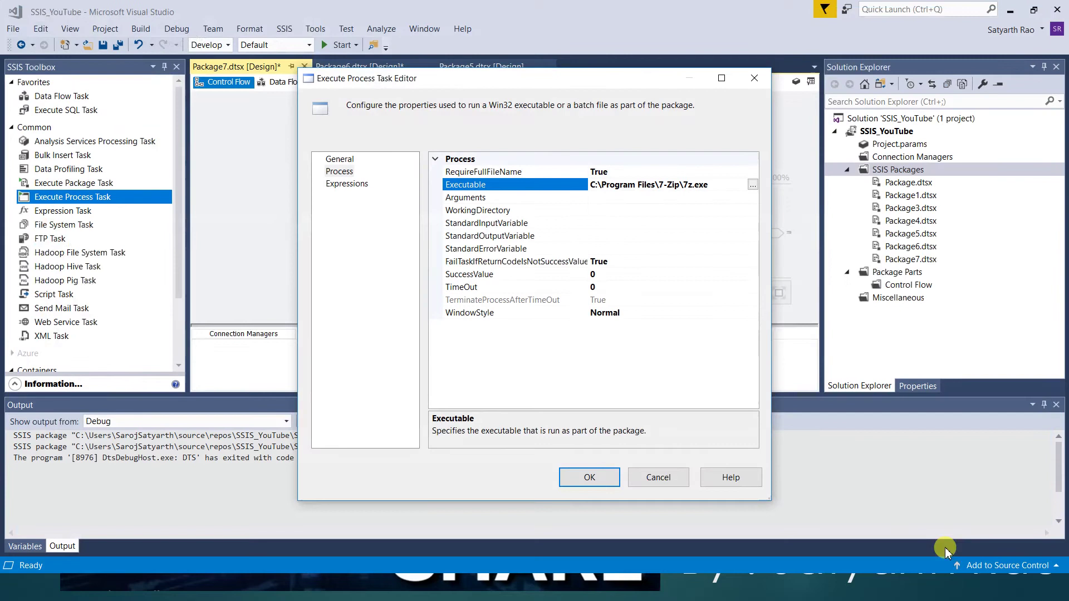
Step: Enter the extraction argument template x "" -o"" as the process arguments, leaving both quoted values empty
{"action": "left_click", "coordinate": [596, 199]}
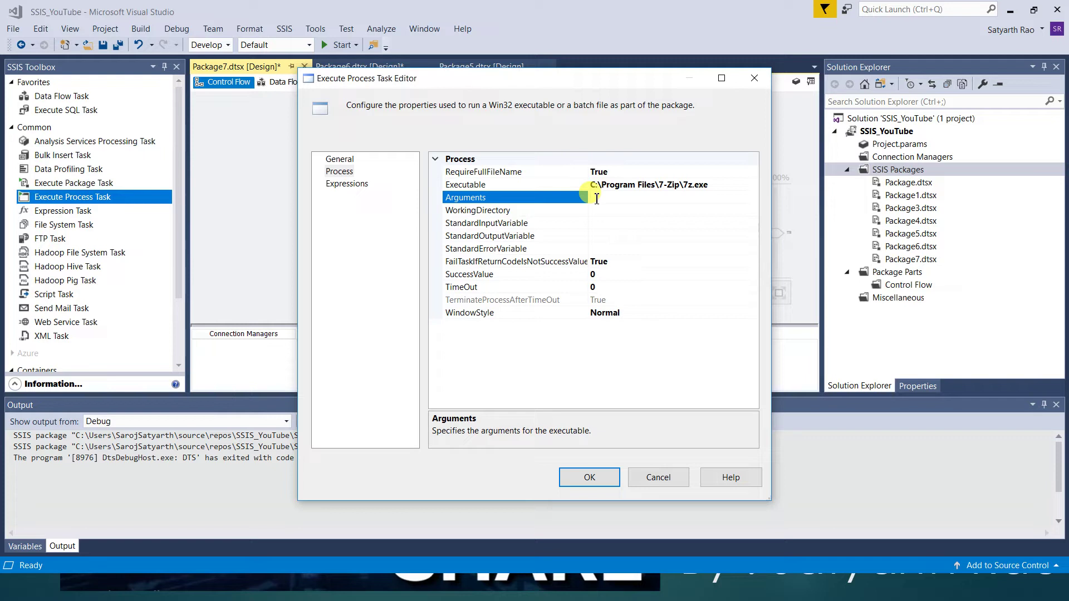
{"action": "type", "text": "x \"\" -o\""}
{"action": "left_click_drag", "start_coordinate": [607, 199], "coordinate": [624, 201]}
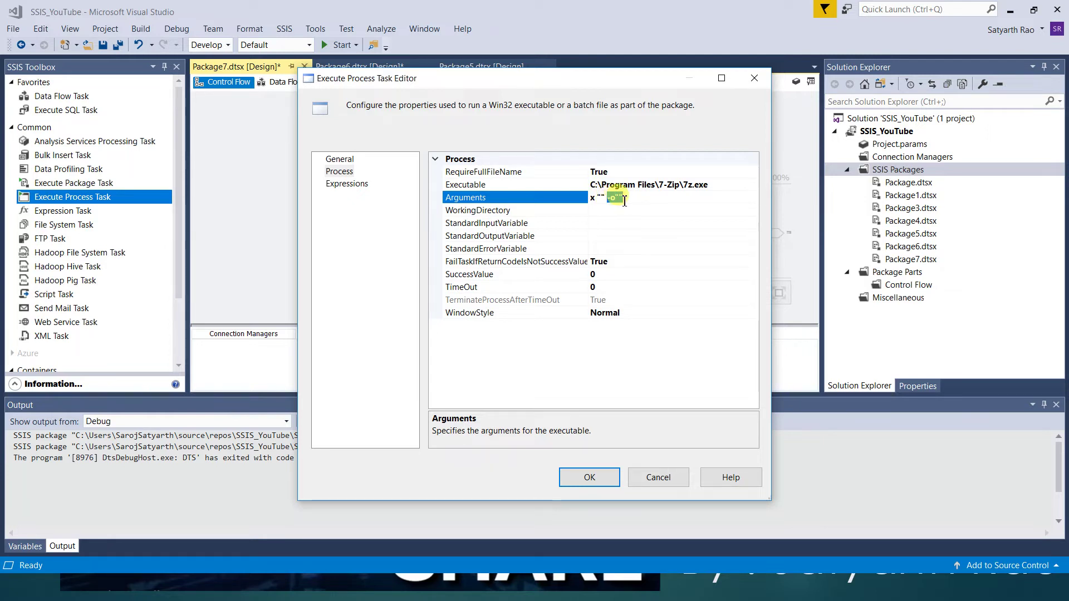
{"action": "left_click", "coordinate": [616, 198]}
{"action": "left_click", "coordinate": [596, 199]}
{"action": "key", "text": "Right"}
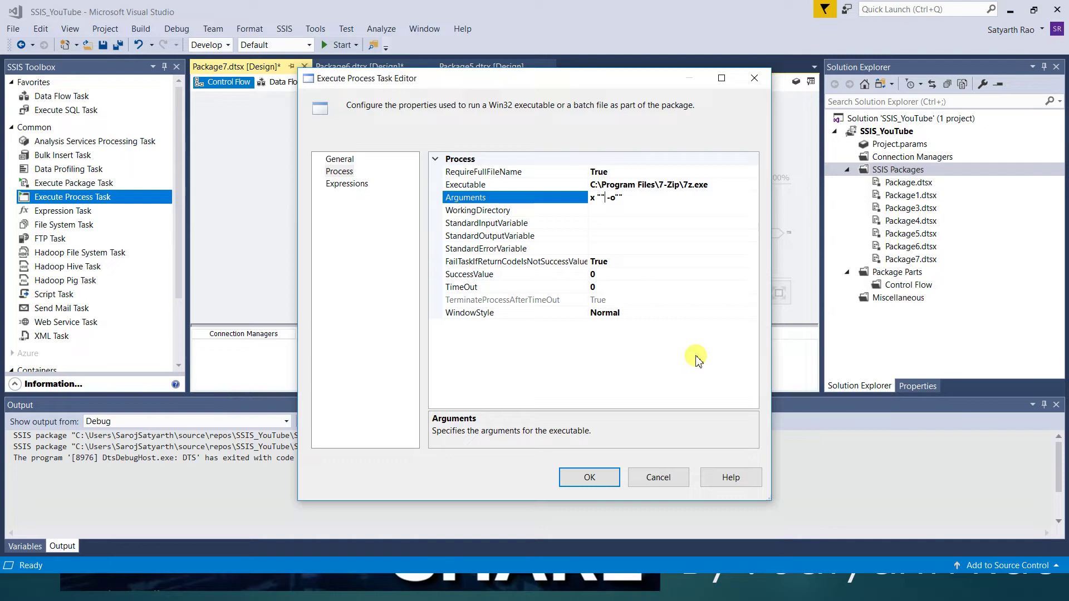
{"action": "key", "text": "End"}
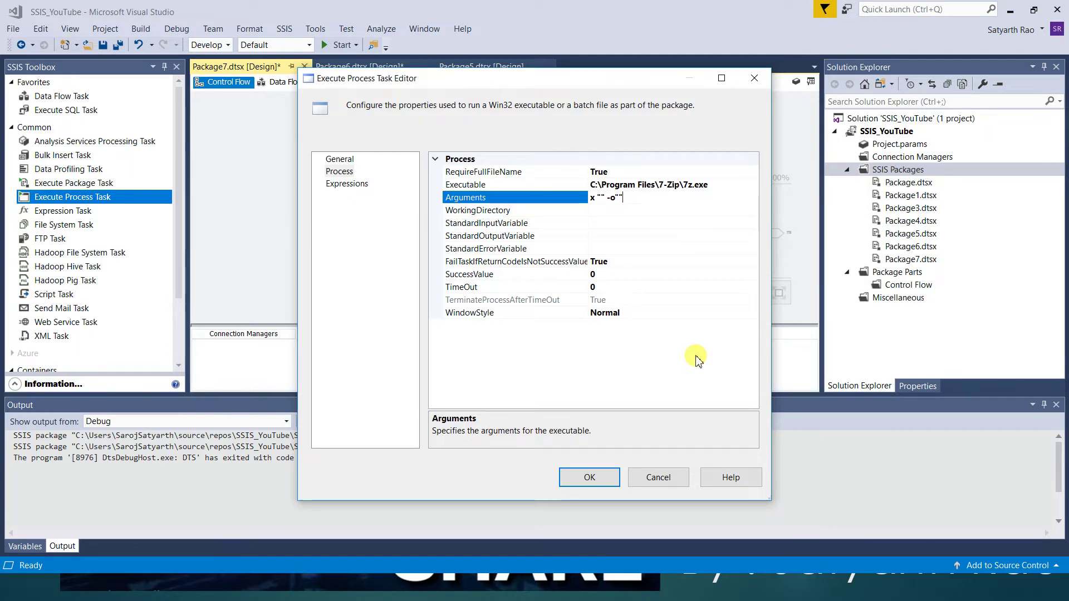
Step: Copy the file name Person.zip from the ZipTest folder in File Explorer and insert it between the first pair of quotes in the arguments
{"action": "key", "text": "alt+Tab"}
{"action": "key", "text": "alt+Tab"}
{"action": "key", "text": "alt+Tab"}
{"action": "key", "text": "alt+Tab"}
{"action": "key", "text": "alt+Tab"}
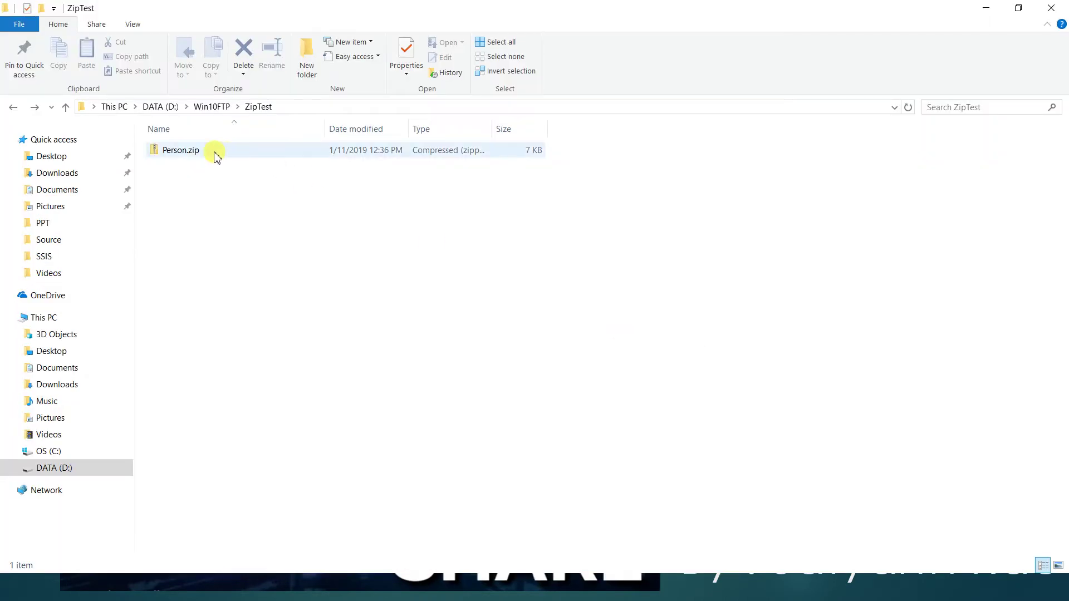
{"action": "left_click", "coordinate": [212, 151]}
{"action": "left_click", "coordinate": [213, 152]}
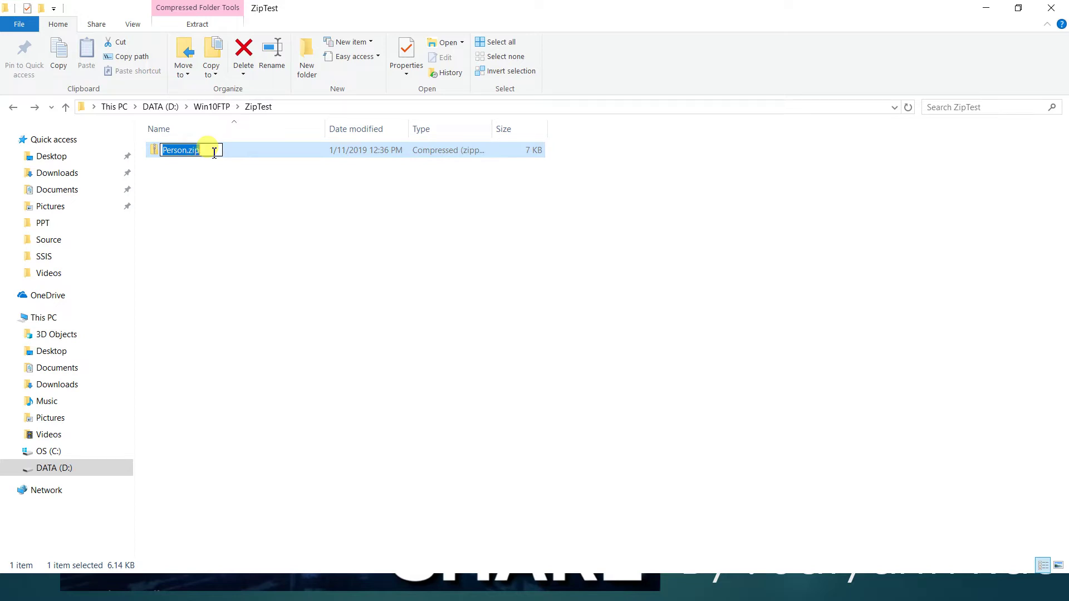
{"action": "key", "text": "alt+Tab"}
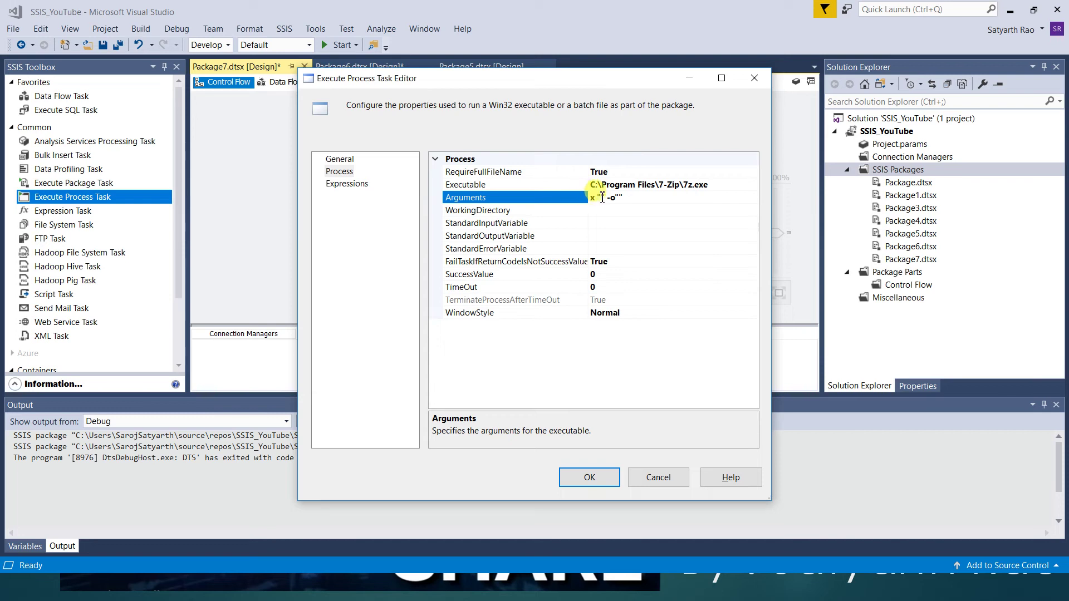
{"action": "type", "text": "Person.zip"}
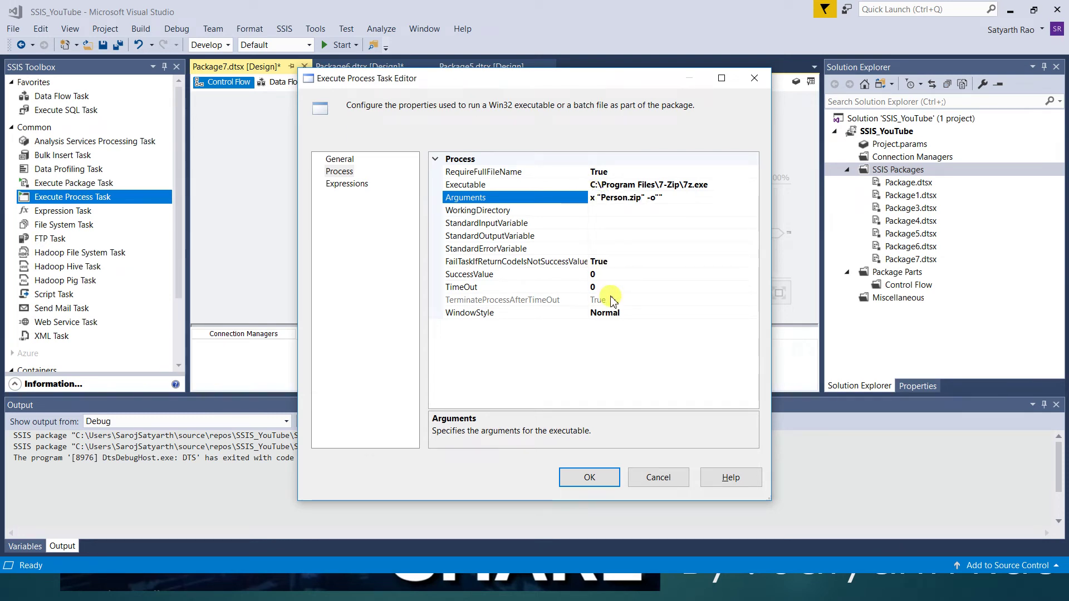
Step: Fill the quotes after -o with the output folder name Person, making the arguments x "Person.zip" -o"Person"
{"action": "key", "text": "Left"}
{"action": "key", "text": "Left"}
{"action": "key", "text": "shift+Left"}
{"action": "key", "text": "Right"}
{"action": "key", "text": "Right"}
{"action": "key", "text": "Right"}
{"action": "key", "text": "Right"}
{"action": "key", "text": "Right"}
{"action": "key", "text": "Right"}
{"action": "key", "text": "Right"}
{"action": "key", "text": "Right"}
{"action": "key", "text": "Right"}
{"action": "key", "text": "Right"}
{"action": "key", "text": "Right"}
{"action": "key", "text": "Left"}
{"action": "type", "text": "Person.zip"}
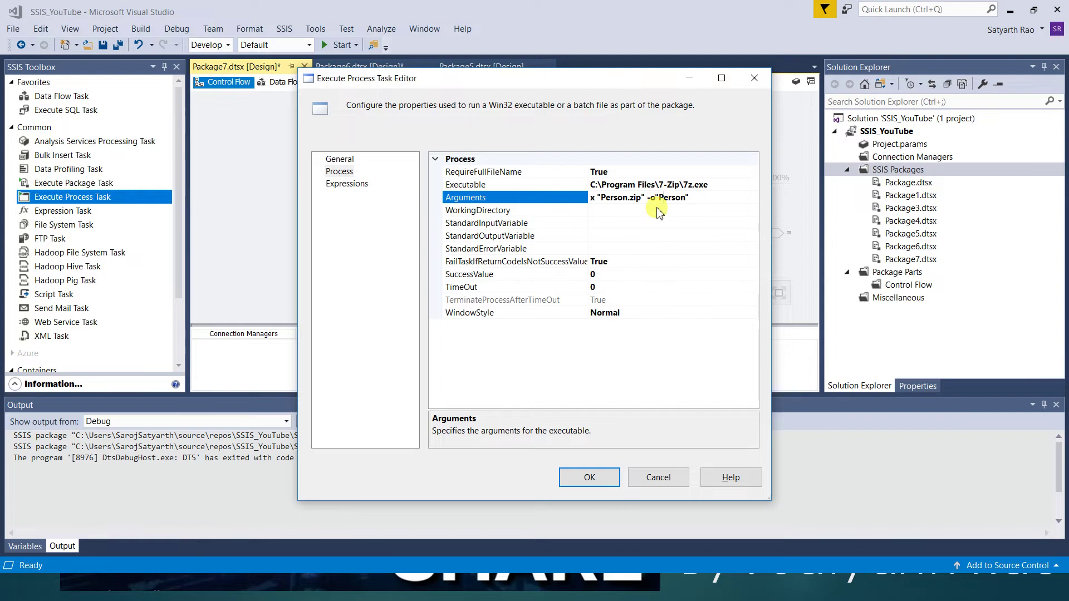
Step: Set the working directory to D:\Win10FTP\ZipTest and confirm the task's settings
{"action": "left_click", "coordinate": [629, 211]}
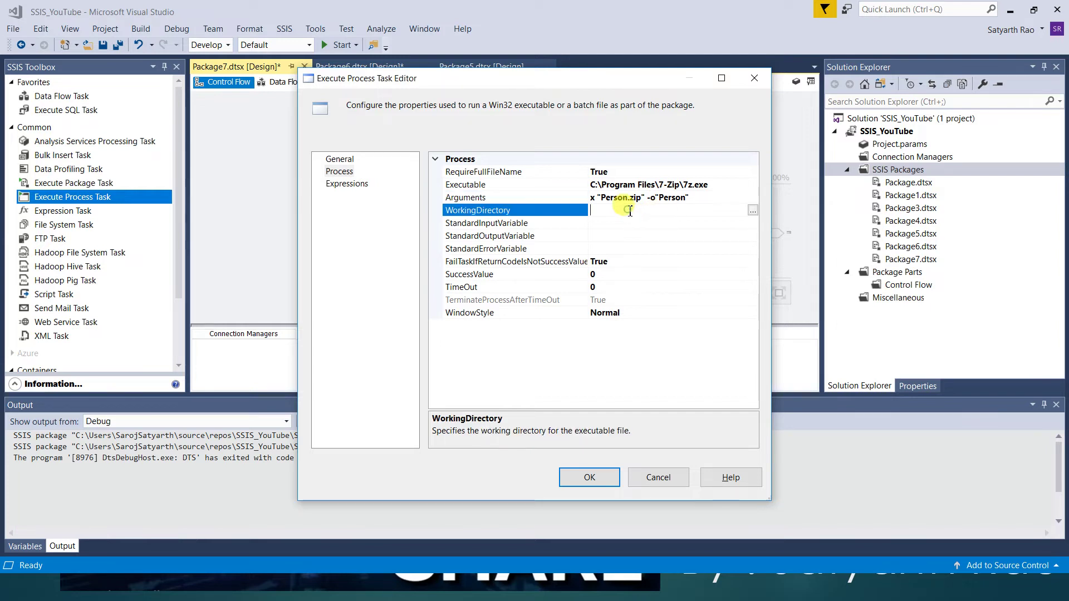
{"action": "left_click", "coordinate": [752, 210]}
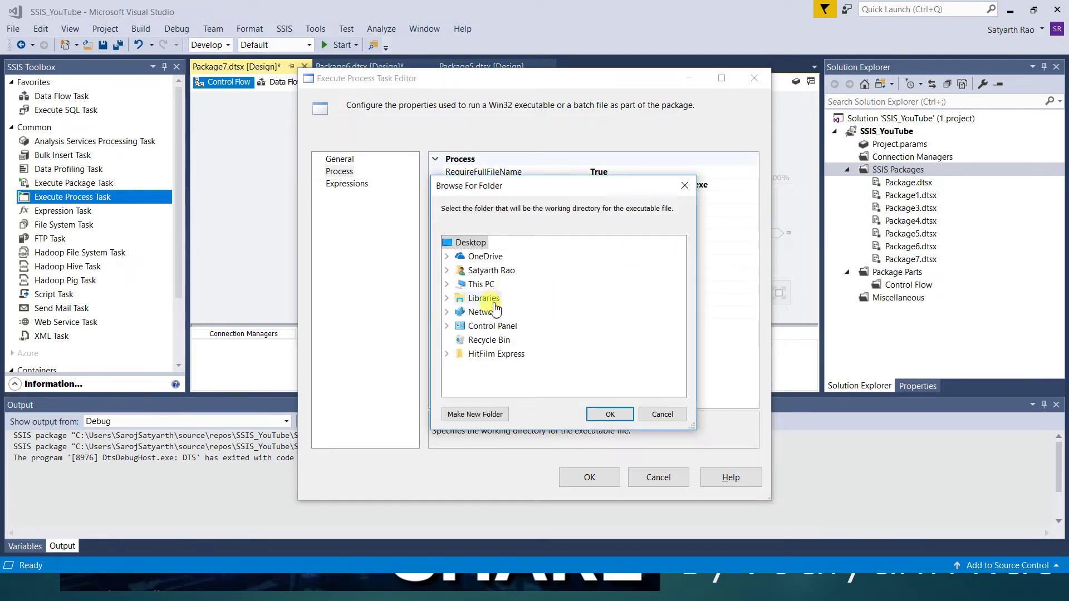
{"action": "left_click", "coordinate": [482, 286]}
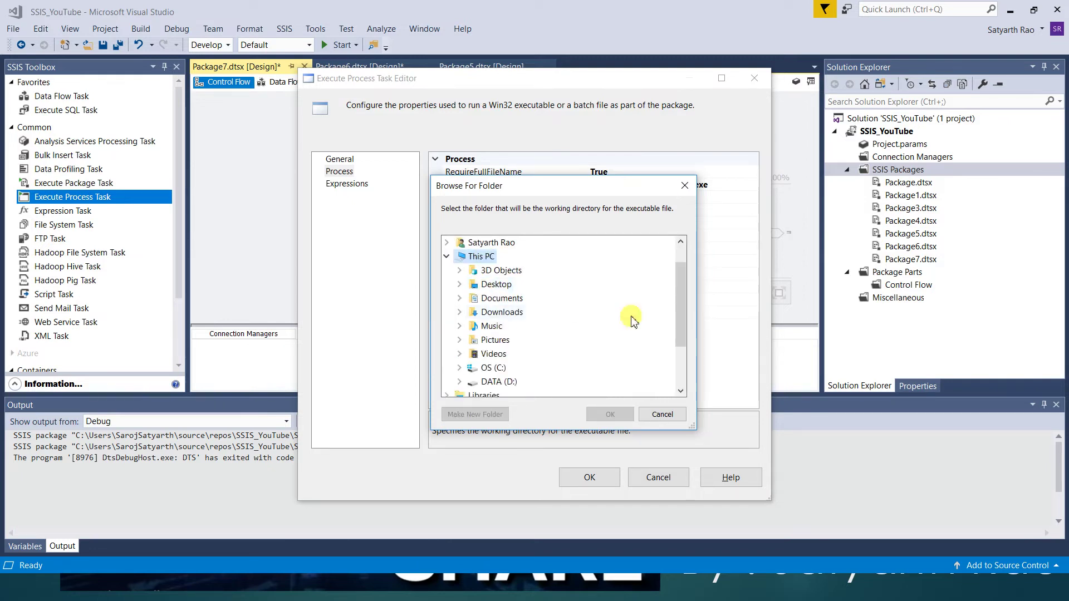
{"action": "left_click_drag", "start_coordinate": [681, 317], "coordinate": [679, 380]}
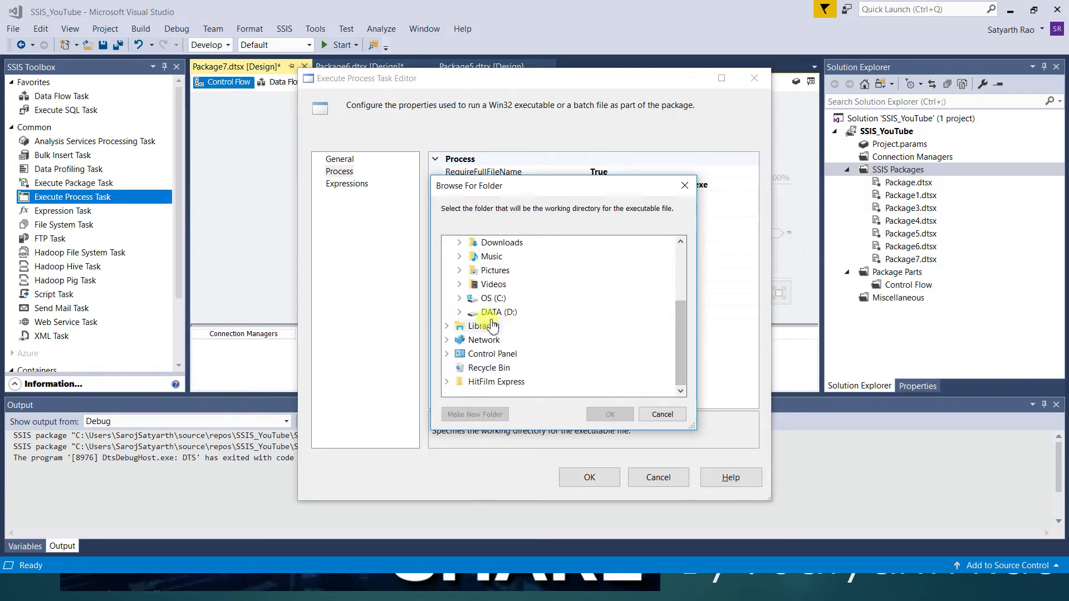
{"action": "left_click", "coordinate": [459, 312]}
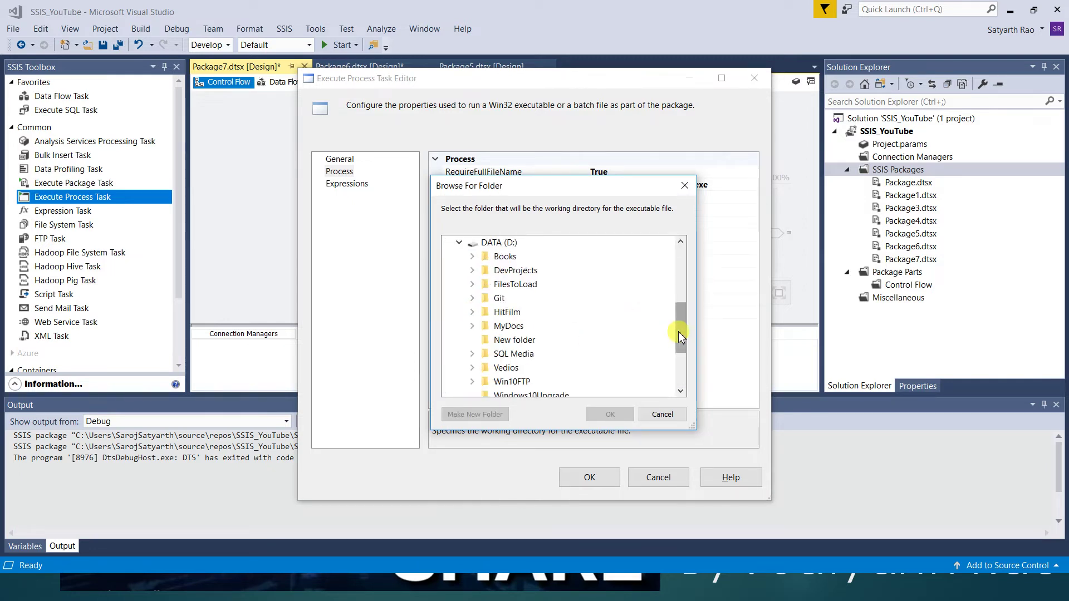
{"action": "left_click_drag", "start_coordinate": [678, 332], "coordinate": [678, 345]}
{"action": "left_click", "coordinate": [473, 340]}
{"action": "left_click", "coordinate": [513, 384]}
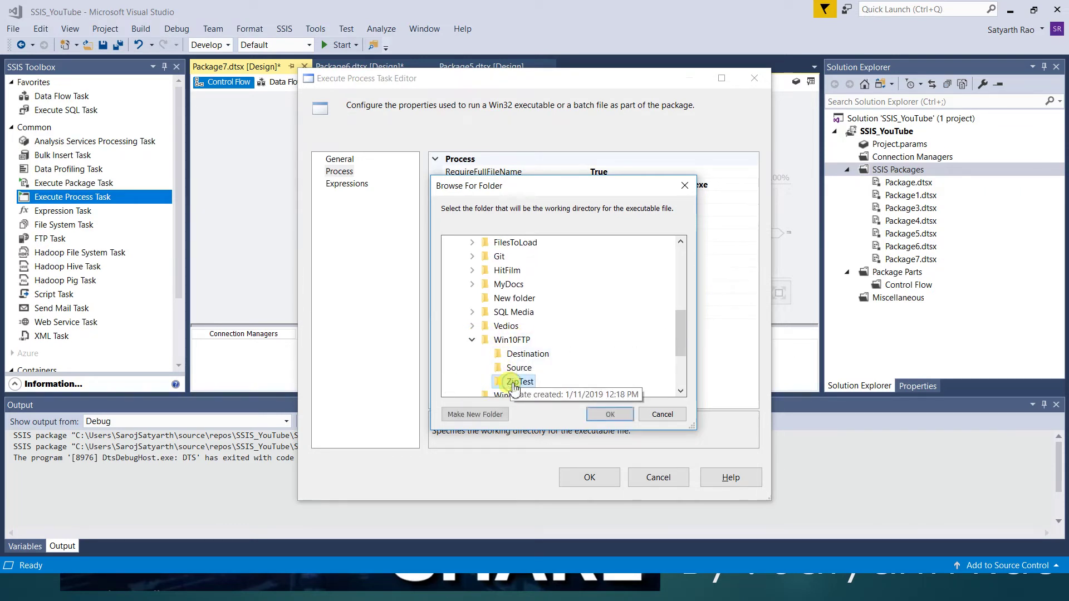
{"action": "left_click_drag", "start_coordinate": [683, 334], "coordinate": [683, 366]}
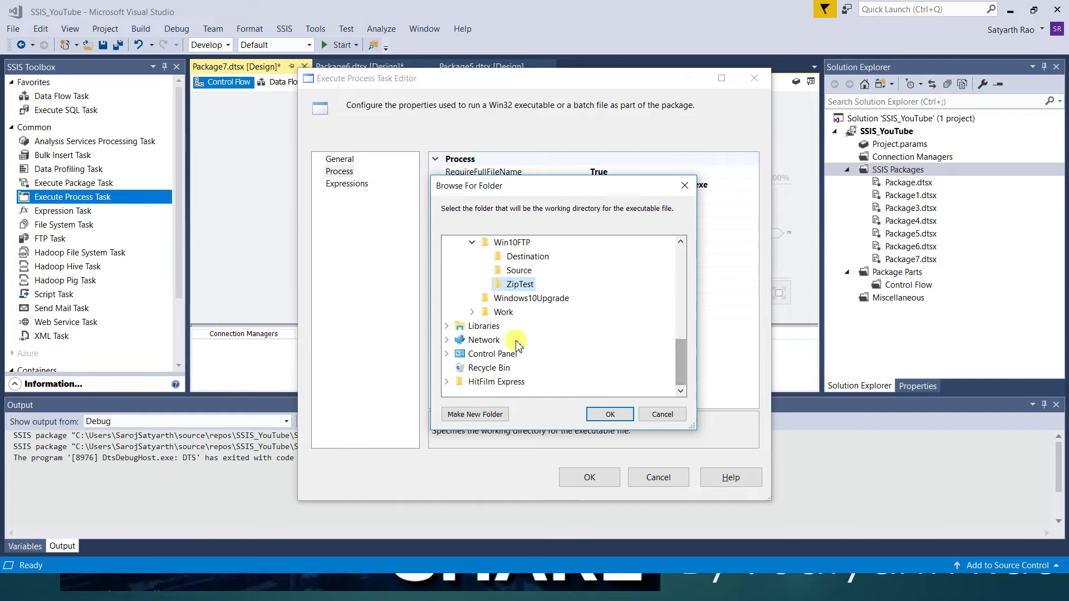
{"action": "left_click", "coordinate": [609, 414]}
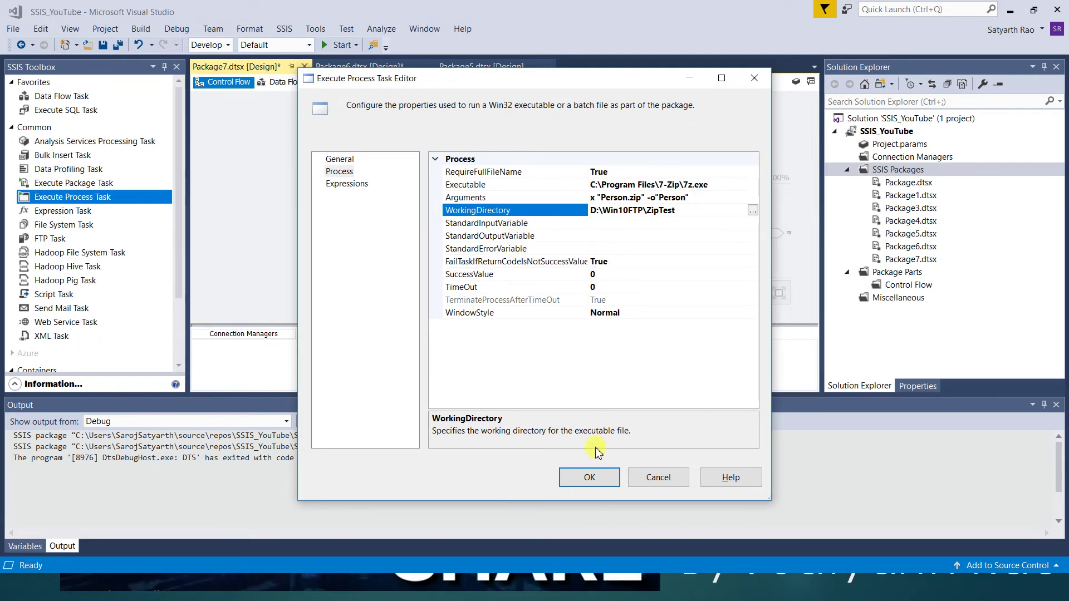
{"action": "left_click", "coordinate": [591, 480]}
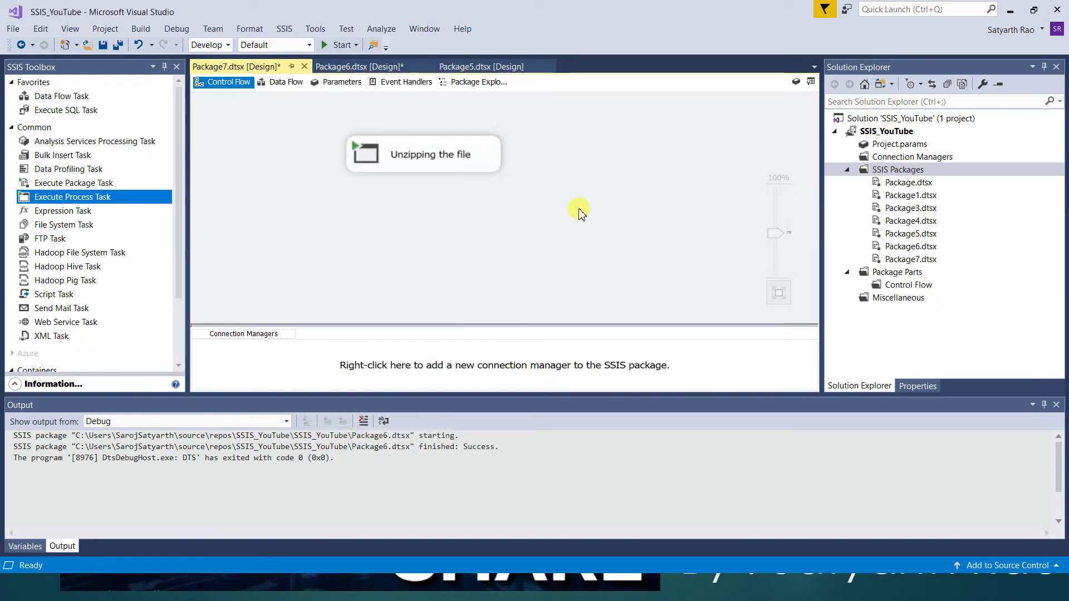
Step: Check the ZipTest folder's contents in File Explorer, return to Visual Studio and run the package
{"action": "key", "text": "alt+Tab"}
{"action": "left_click", "coordinate": [346, 223]}
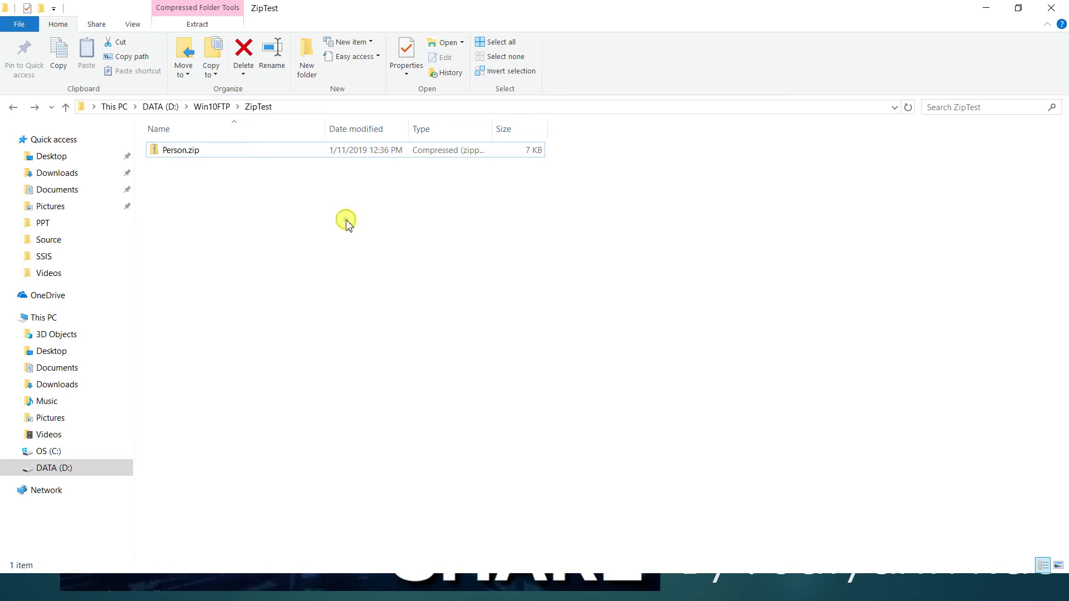
{"action": "key", "text": "alt+Tab"}
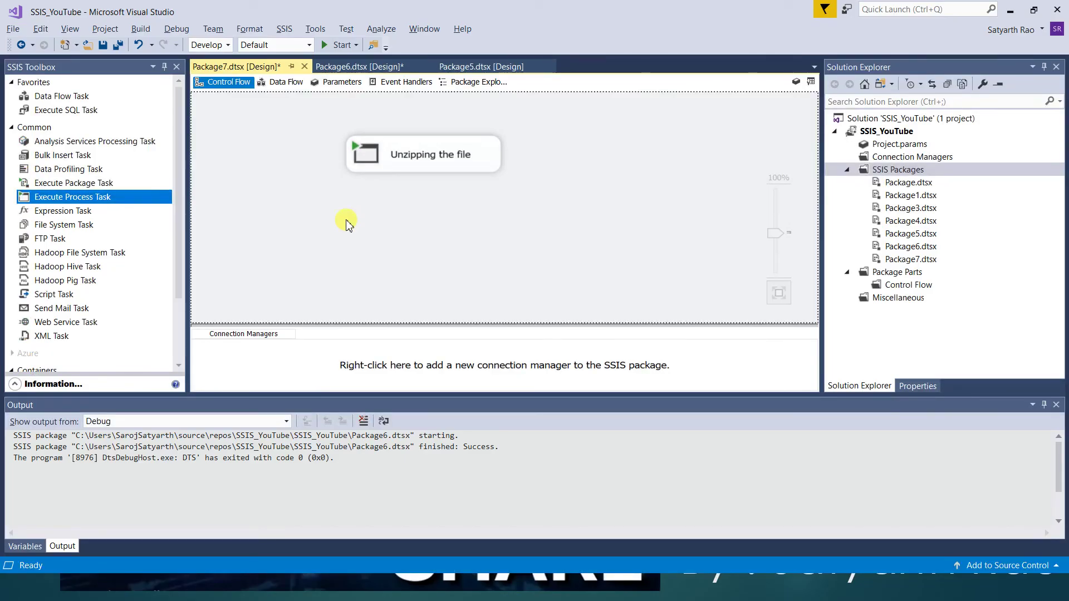
{"action": "left_click", "coordinate": [334, 45]}
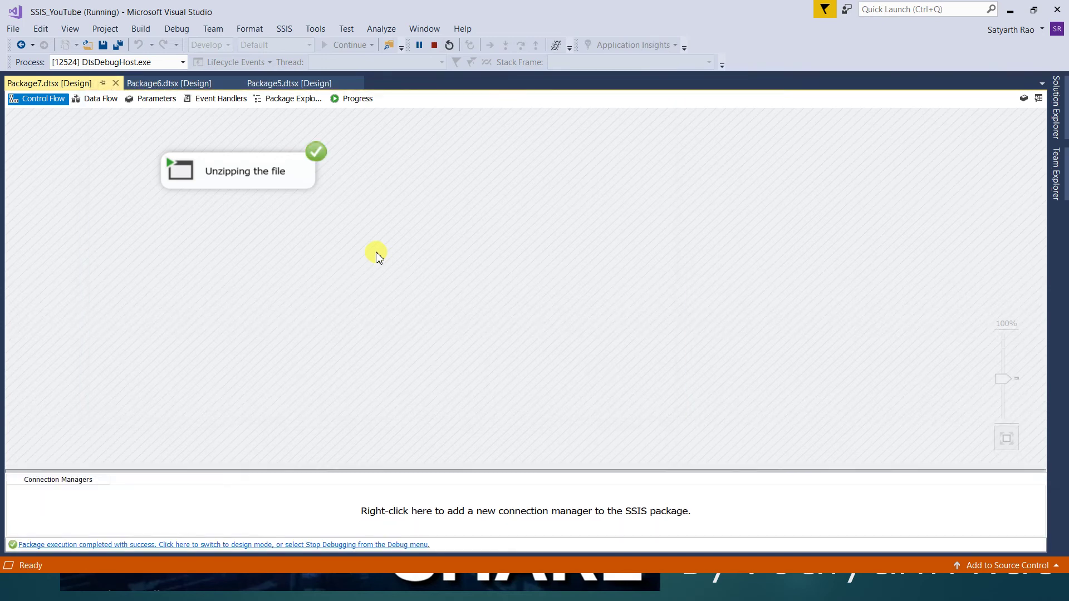
Step: Switch to File Explorer and open Person.xlsx from the extracted Person folder in ZipTest
{"action": "key", "text": "alt+Tab"}
{"action": "left_click", "coordinate": [185, 156]}
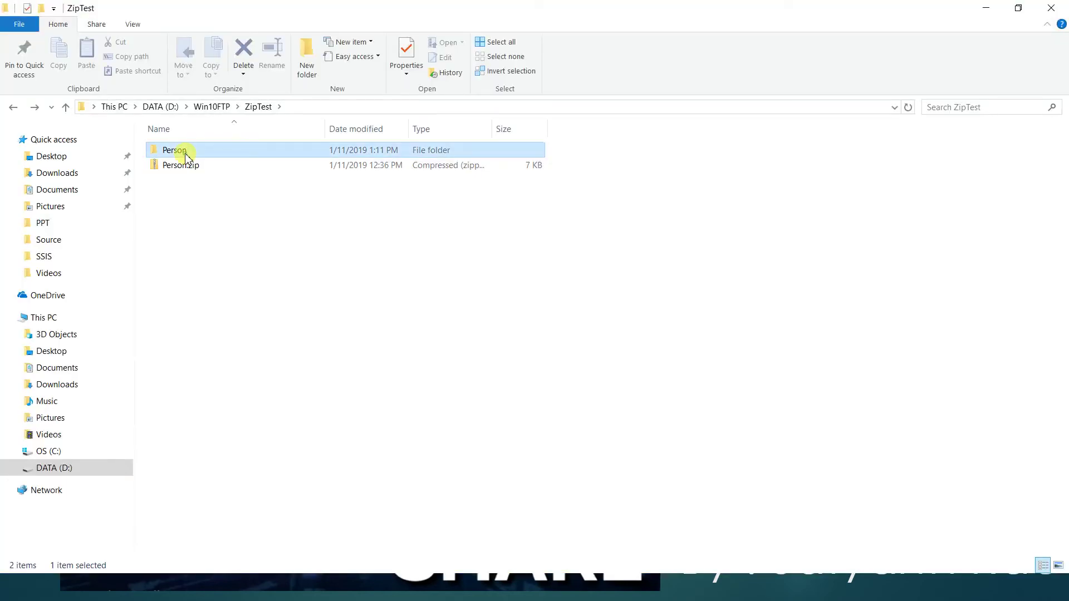
{"action": "double_click", "coordinate": [186, 152]}
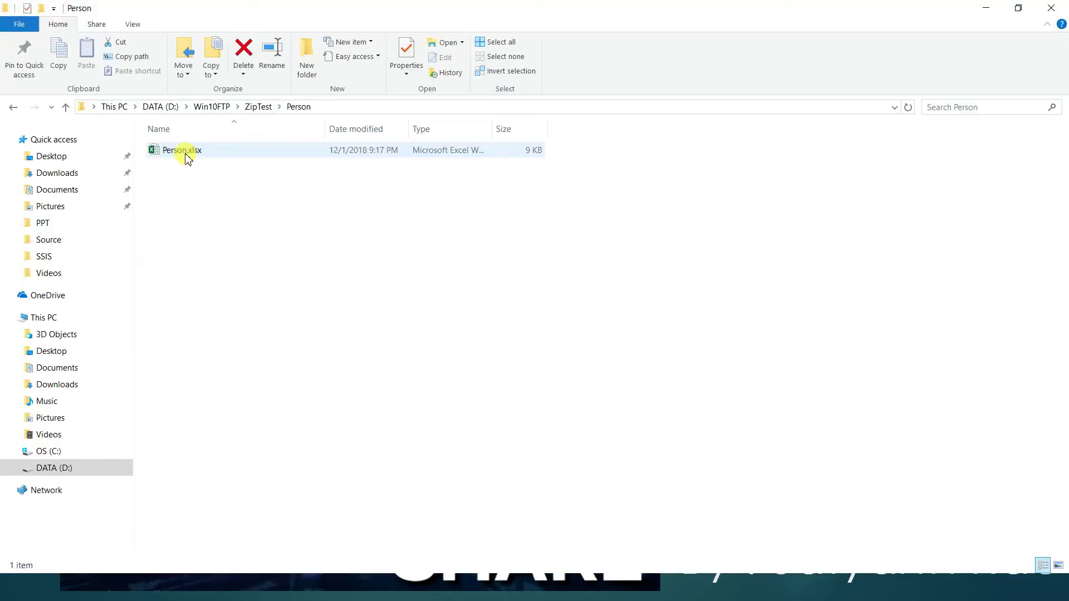
{"action": "double_click", "coordinate": [199, 157]}
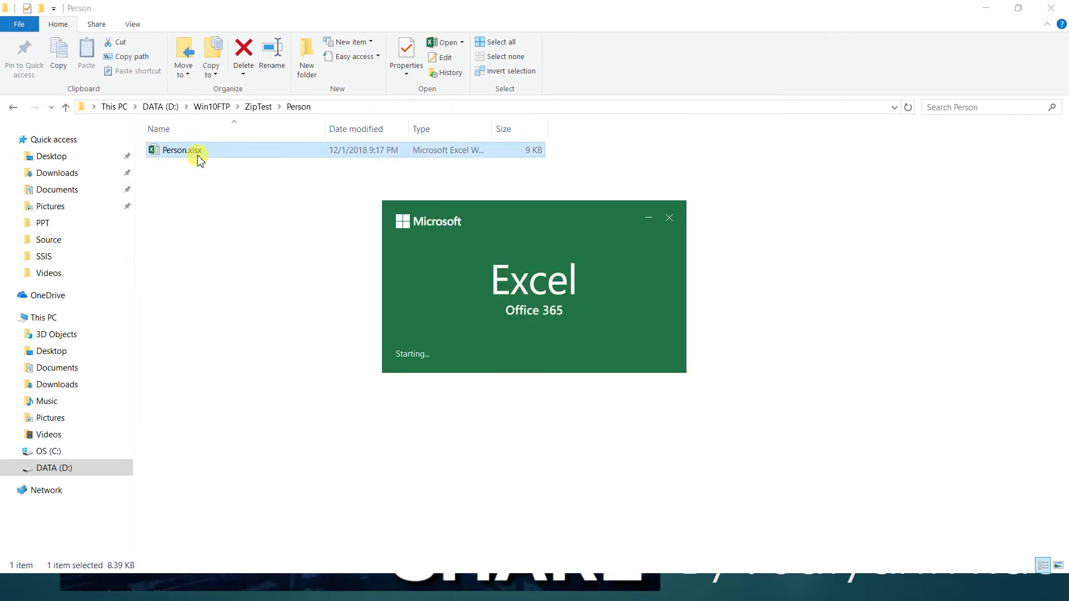
Step: Examine the column headers and data rows on Sheet1 of the extracted workbook
{"action": "key", "text": "shift+Right"}
{"action": "key", "text": "shift+Right"}
{"action": "key", "text": "shift+Right"}
{"action": "key", "text": "shift+Right"}
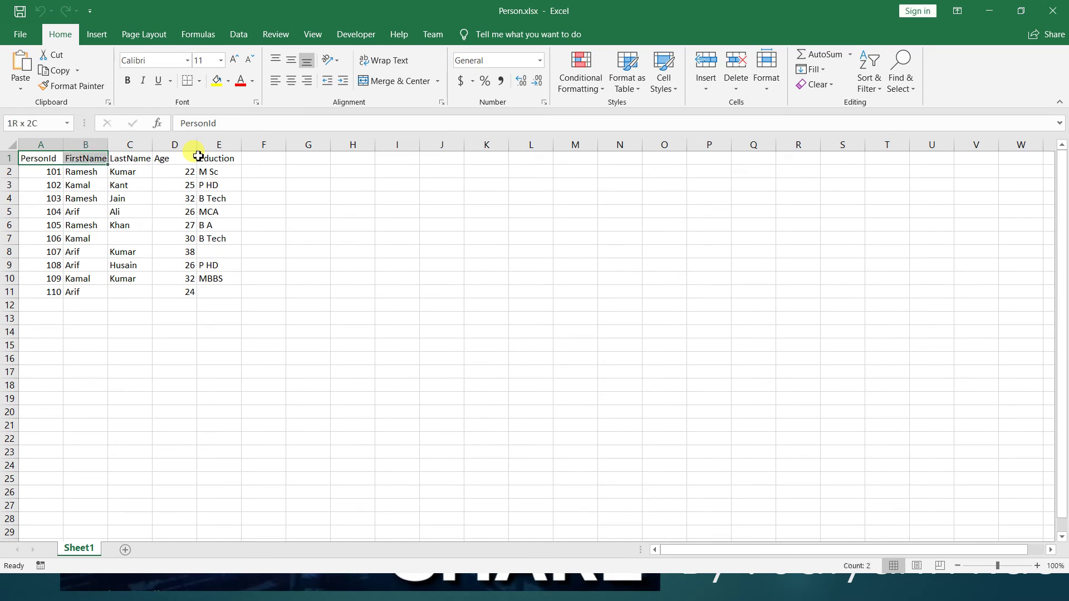
{"action": "key", "text": "ctrl+shift+Down"}
{"action": "key", "text": "ctrl+shift+Up"}
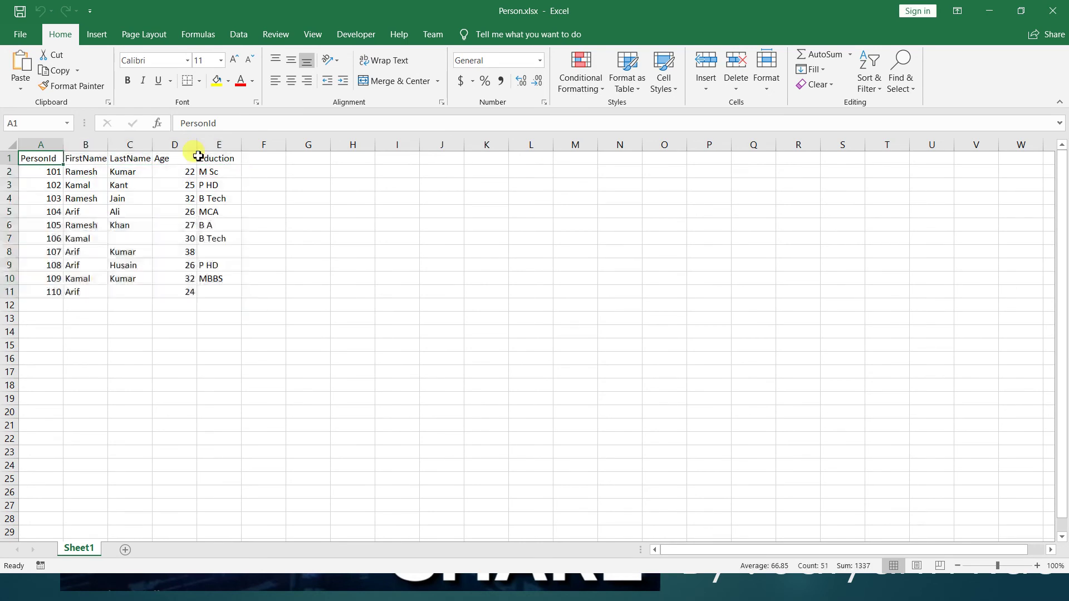
{"action": "key", "text": "shift+Left"}
{"action": "key", "text": "shift+Left"}
{"action": "key", "text": "shift+Left"}
{"action": "key", "text": "shift+Right"}
{"action": "key", "text": "shift+Right"}
{"action": "key", "text": "shift+Right"}
{"action": "key", "text": "ctrl+shift+Down"}
{"action": "key", "text": "ctrl+Home"}
{"action": "key", "text": "Right"}
{"action": "key", "text": "Right"}
{"action": "key", "text": "Right"}
{"action": "key", "text": "Right"}
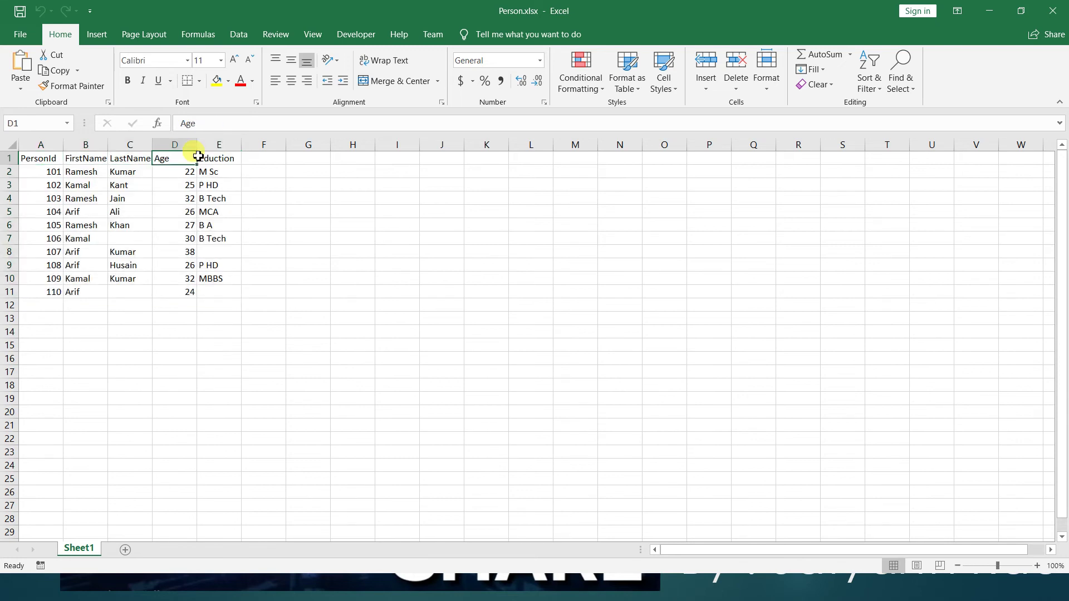
Step: Select the whole table A1:E11 on Sheet1 to review the extracted person records, then clear the selection
{"action": "key", "text": "Left"}
{"action": "key", "text": "Left"}
{"action": "key", "text": "Left"}
{"action": "key", "text": "Left"}
{"action": "key", "text": "shift+Right"}
{"action": "key", "text": "shift+Right"}
{"action": "key", "text": "shift+Right"}
{"action": "key", "text": "shift+Right"}
{"action": "key", "text": "shift+Down"}
{"action": "key", "text": "shift+Down"}
{"action": "key", "text": "shift+Down"}
{"action": "key", "text": "shift+Down"}
{"action": "key", "text": "shift+Down"}
{"action": "key", "text": "shift+Down"}
{"action": "key", "text": "shift+Down"}
{"action": "key", "text": "shift+Down"}
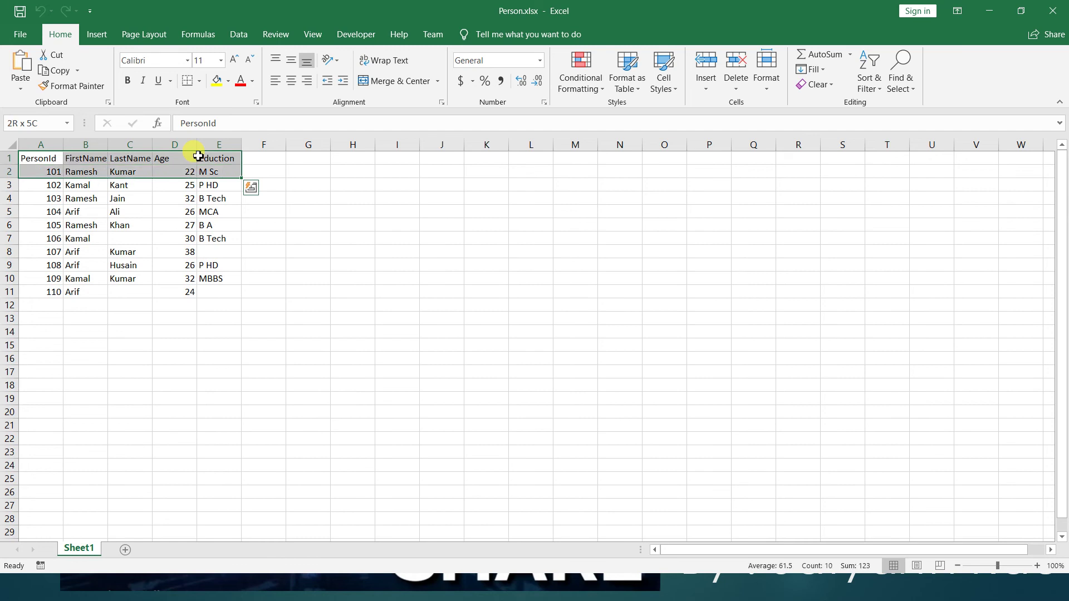
{"action": "key", "text": "shift+Down"}
{"action": "key", "text": "shift+Down"}
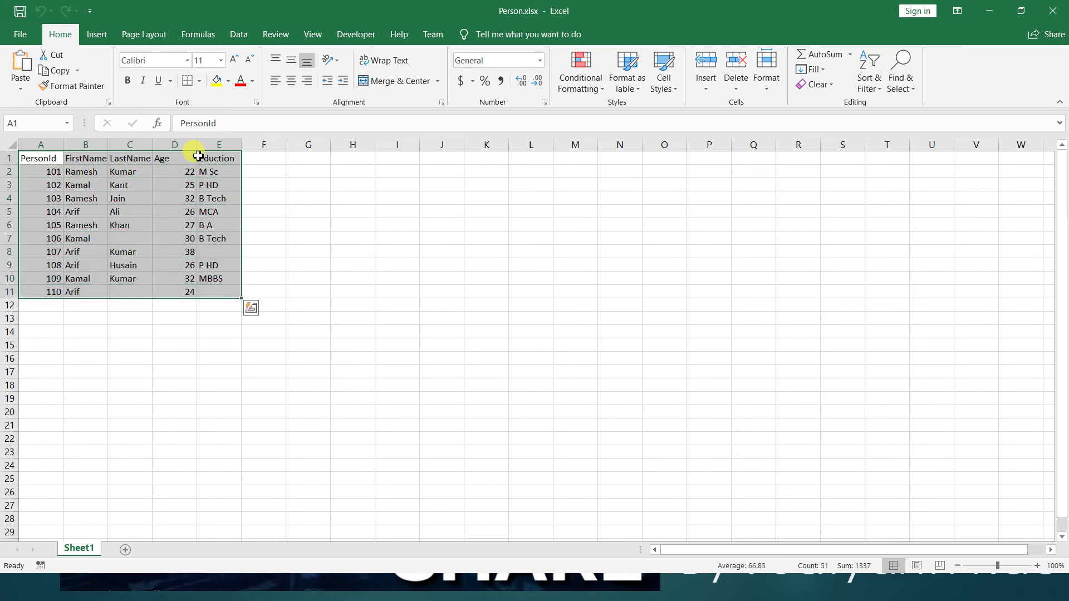
{"action": "left_click", "coordinate": [388, 184]}
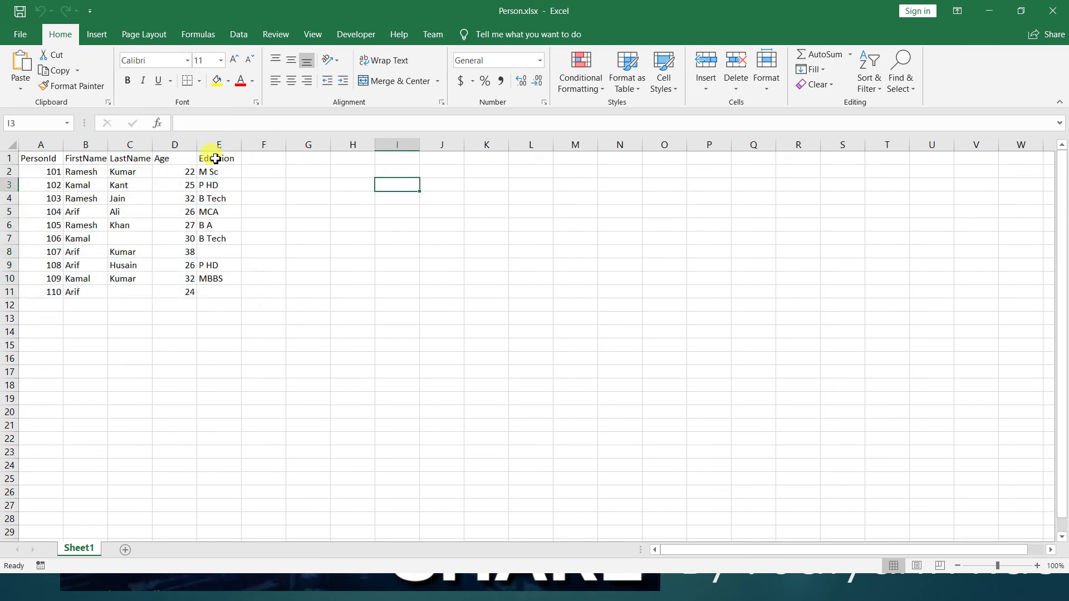
Step: Highlight the column headers and first five records in A1:E6 to check them, starting from the Eduction header
{"action": "key", "text": "Up"}
{"action": "key", "text": "Up"}
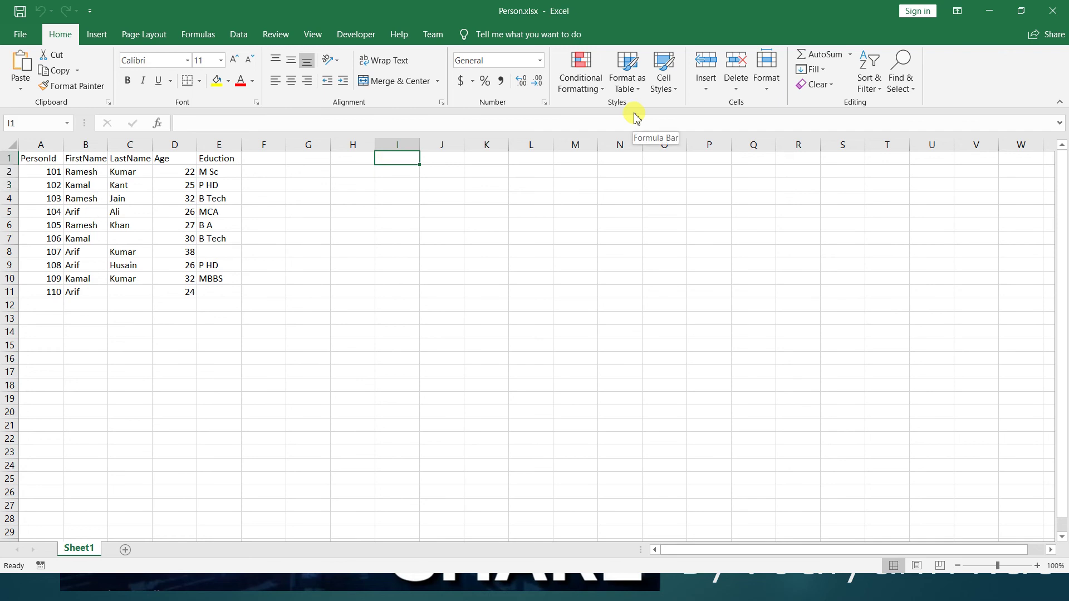
{"action": "key", "text": "Left"}
{"action": "key", "text": "Left"}
{"action": "key", "text": "Left"}
{"action": "key", "text": "Left"}
{"action": "key", "text": "shift+Left"}
{"action": "key", "text": "shift+Left"}
{"action": "key", "text": "shift+Left"}
{"action": "key", "text": "shift+Left"}
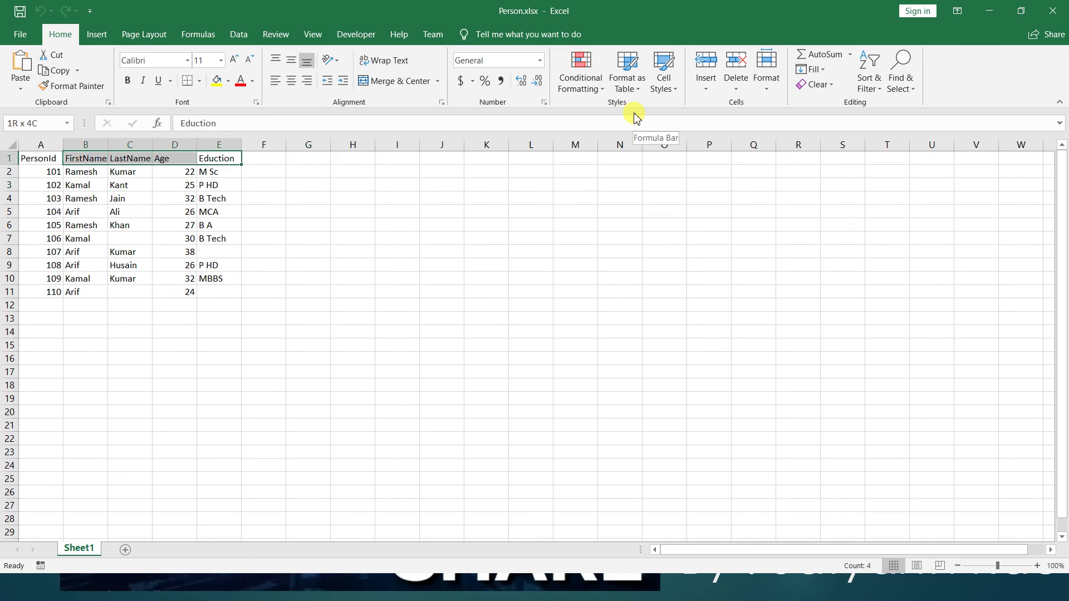
{"action": "key", "text": "shift+Down"}
{"action": "key", "text": "shift+Down"}
{"action": "key", "text": "shift+Down"}
{"action": "key", "text": "shift+Down"}
{"action": "key", "text": "shift+Down"}
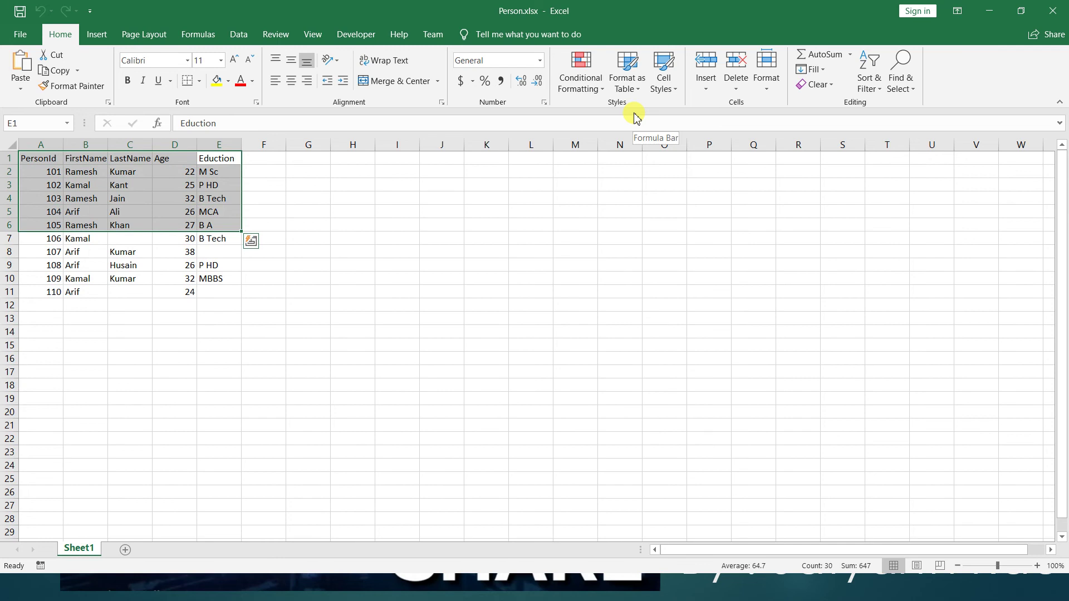
{"action": "key", "text": "Left"}
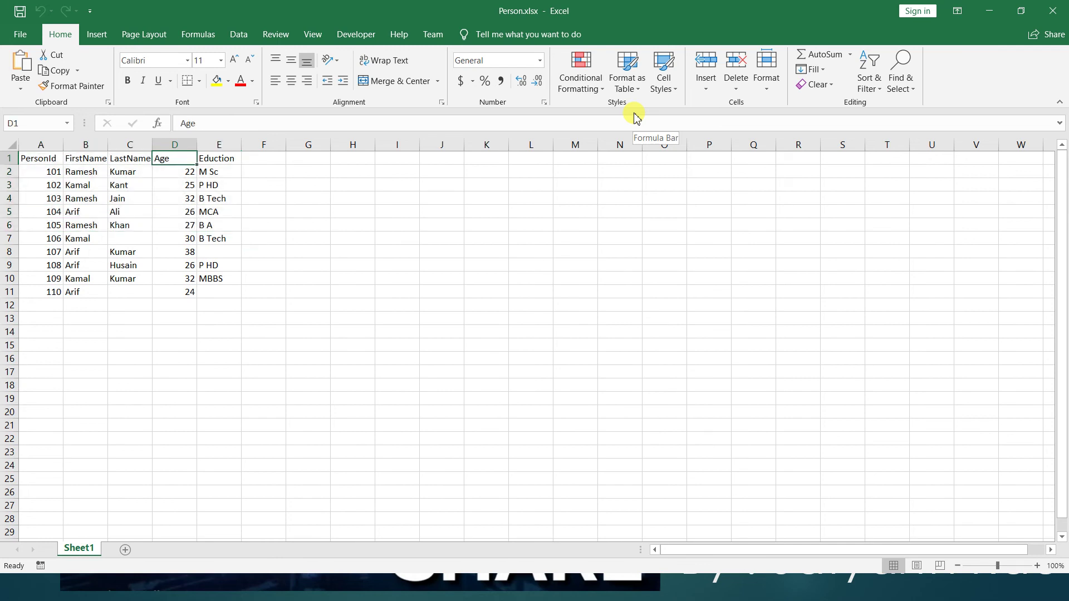
Step: Close the Person.xlsx workbook, switch back to Visual Studio and stop debugging the package
{"action": "left_click", "coordinate": [1050, 11]}
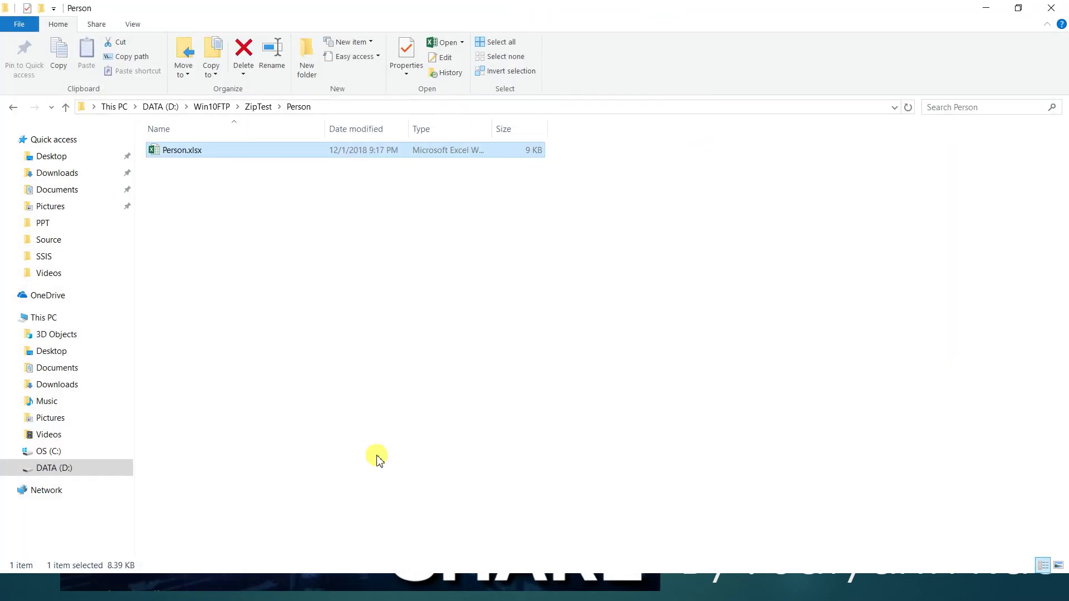
{"action": "key", "text": "alt+Tab"}
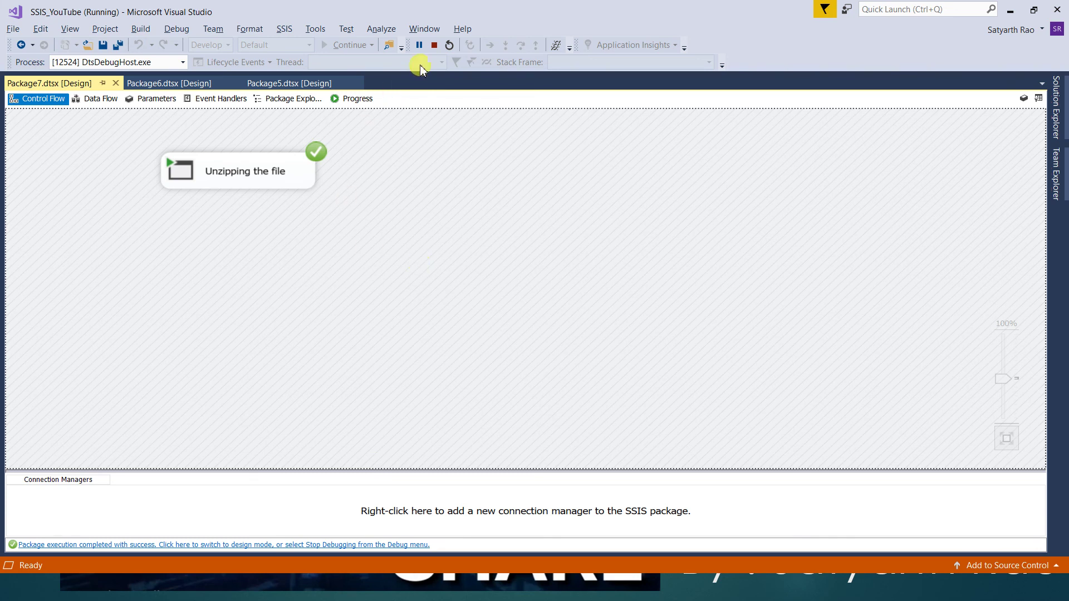
{"action": "left_click", "coordinate": [434, 45]}
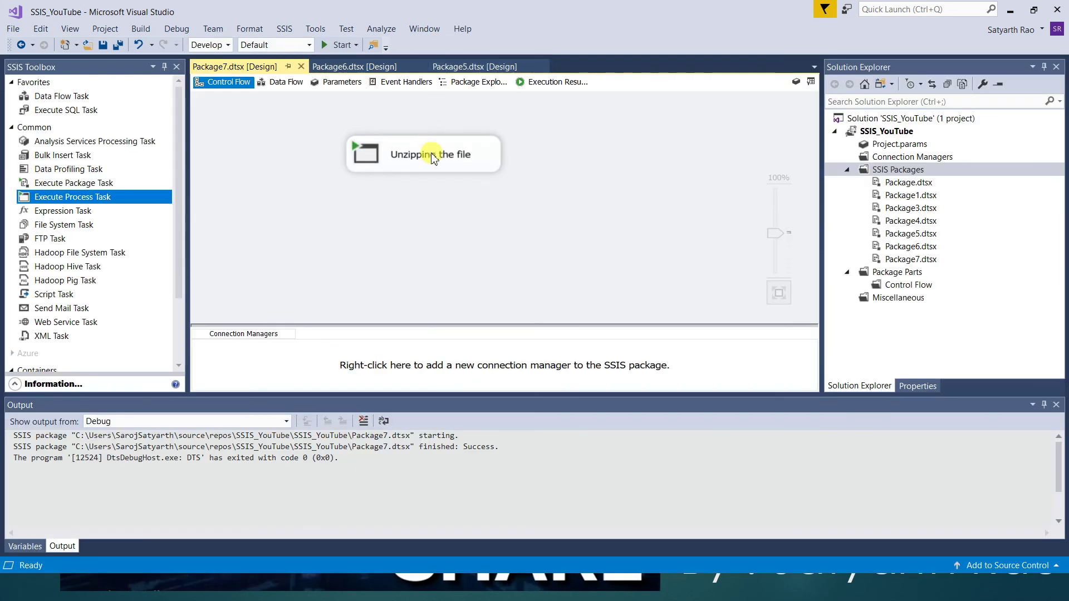
Step: Review the Process settings of the "Unzipping the file" task, including executable, arguments and working directory, and confirm them
{"action": "left_click", "coordinate": [433, 162]}
{"action": "double_click", "coordinate": [433, 161]}
{"action": "left_click", "coordinate": [339, 171]}
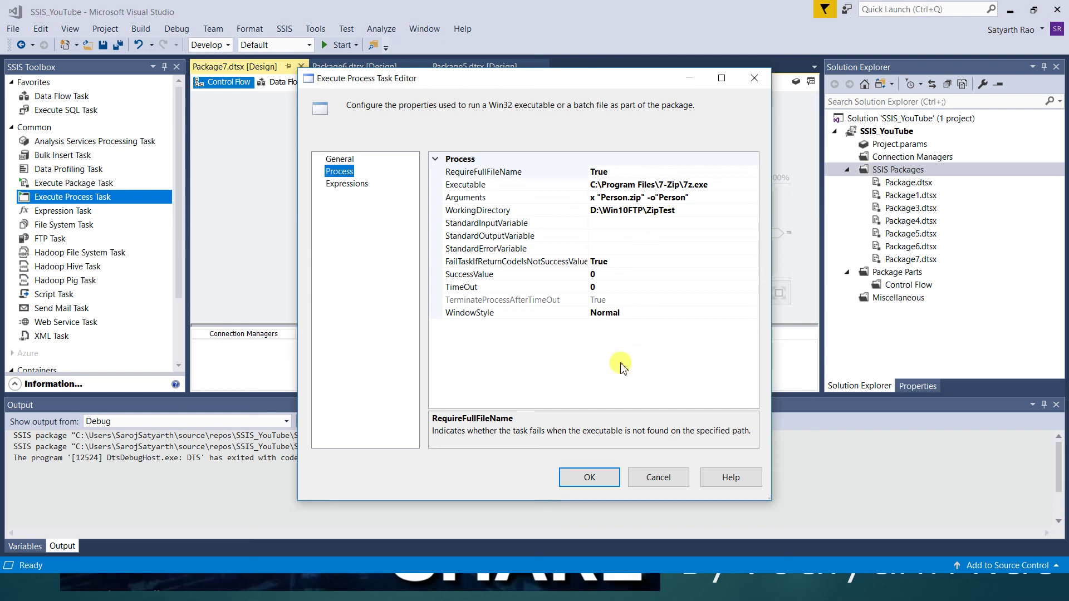
{"action": "left_click", "coordinate": [591, 478]}
{"action": "left_click", "coordinate": [581, 220]}
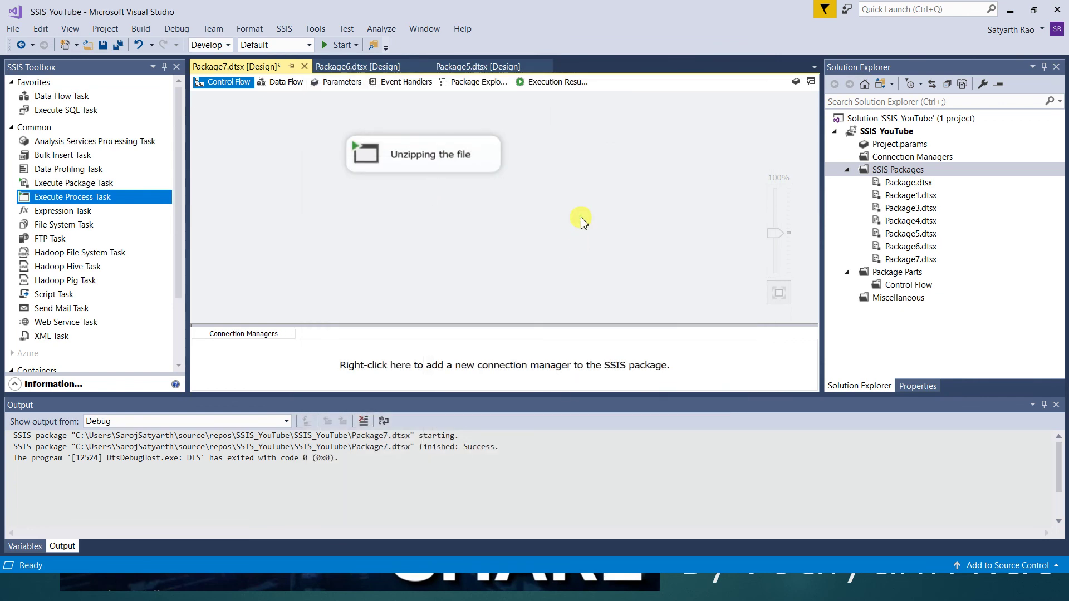